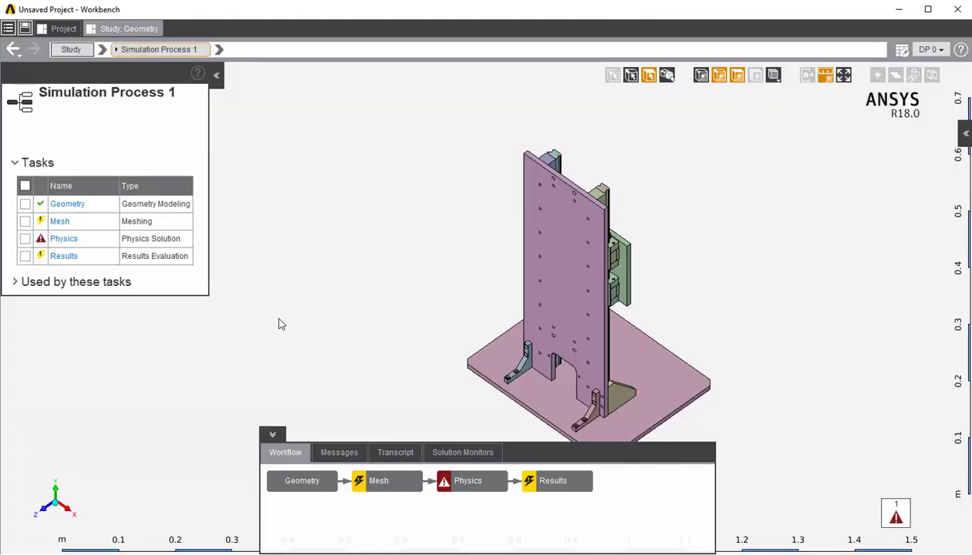
# Open the assembly geometry in the modelling editor to inspect it, and return to the Geometry task.
pyautogui.click(313, 480)
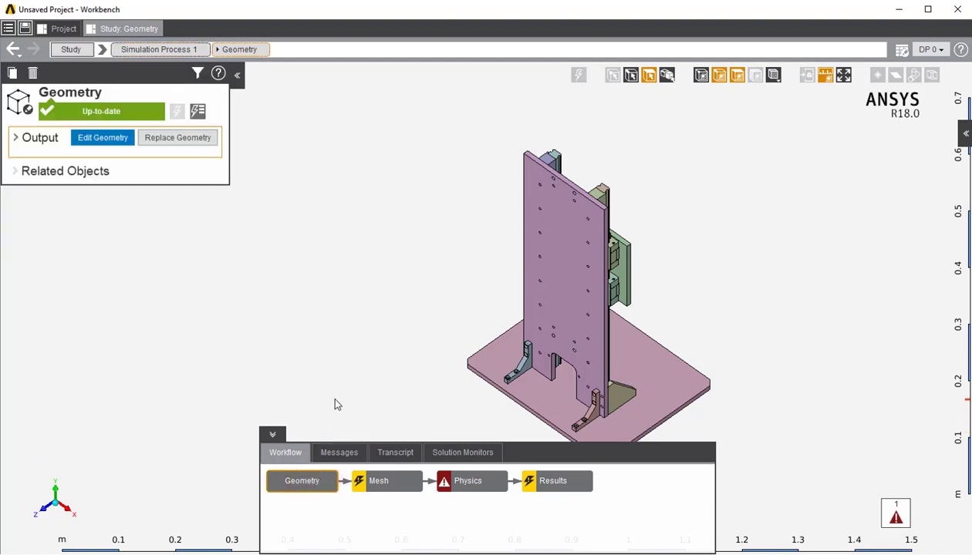
pyautogui.click(90, 147)
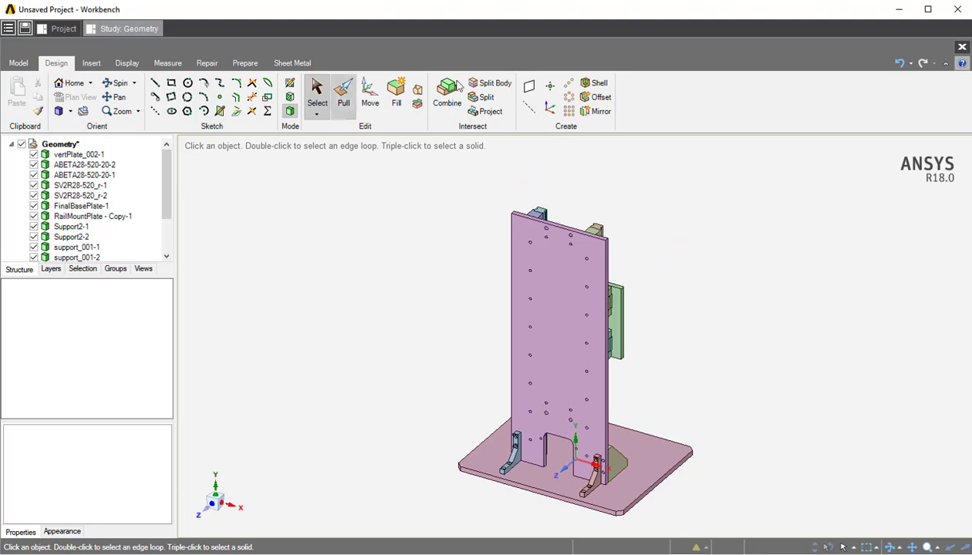
pyautogui.click(963, 47)
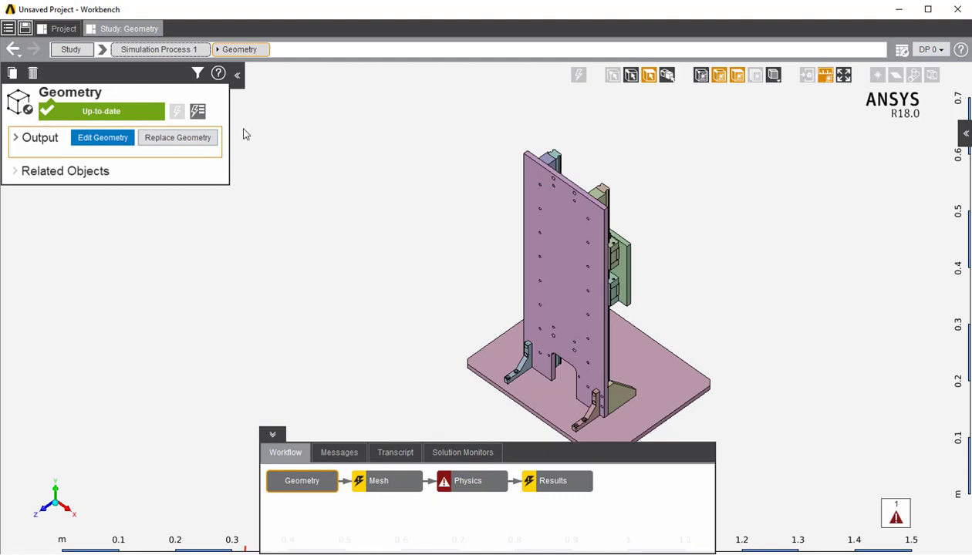
pyautogui.click(204, 136)
# Generate the assembly mesh using the predefined settings and the default mesh resolution.
pyautogui.click(371, 481)
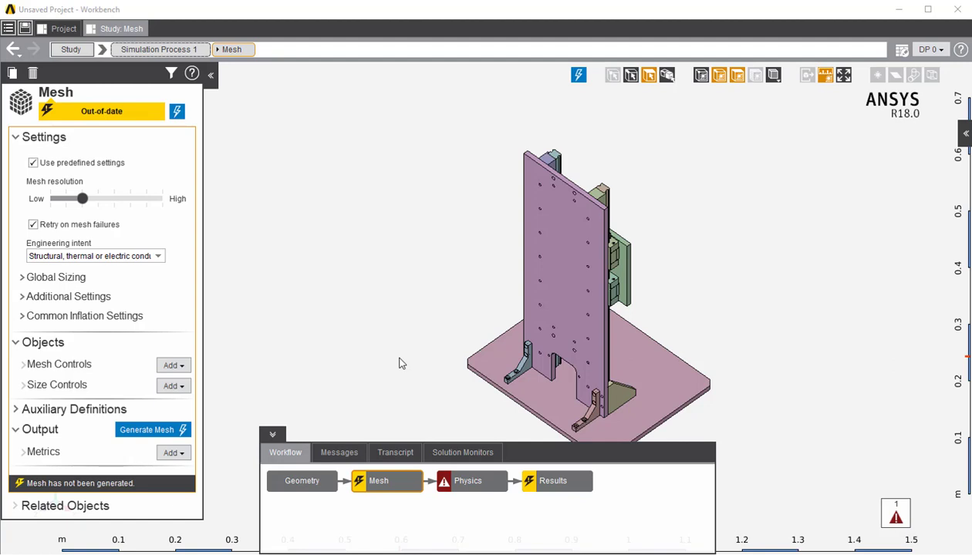
pyautogui.click(83, 199)
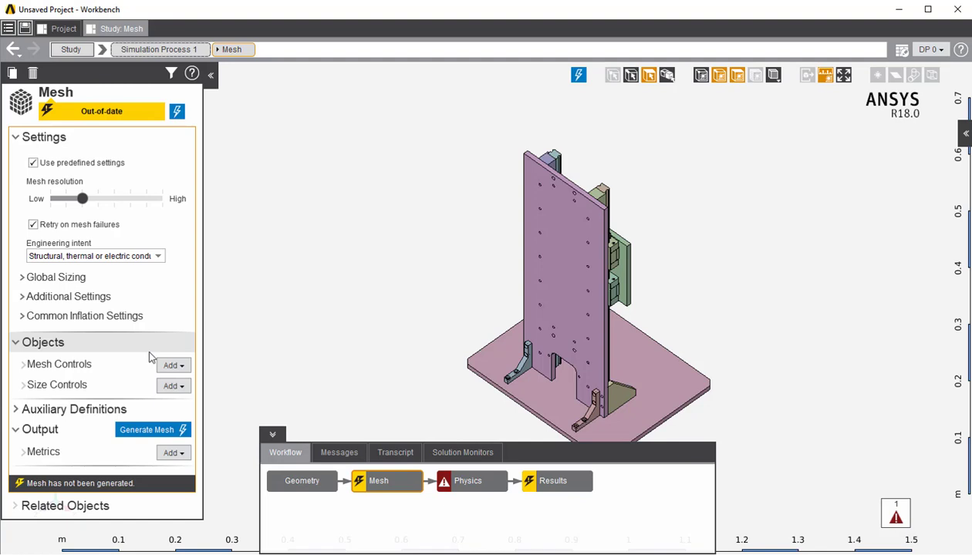
pyautogui.click(148, 425)
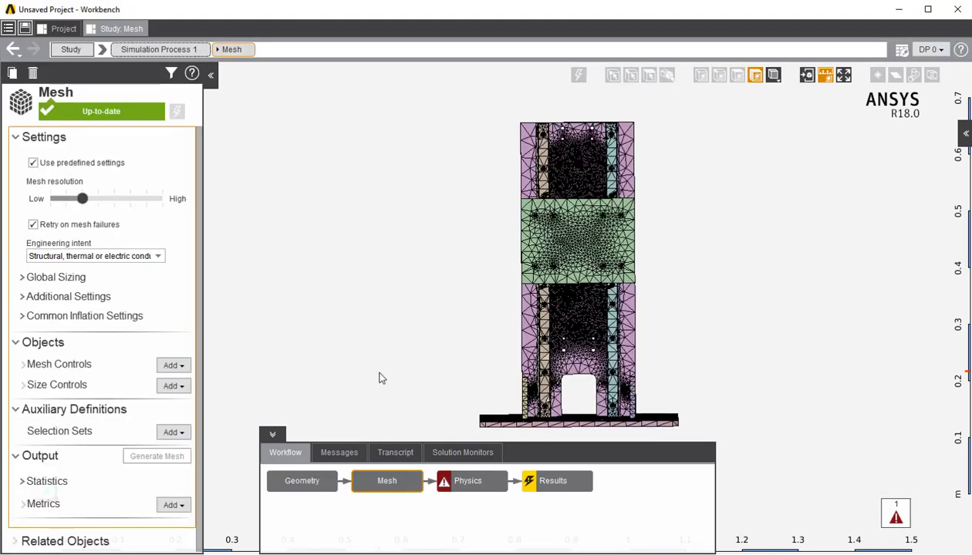
# Replace the Structural Steel assignment's location with only the two rails and four bearing blocks.
pyautogui.click(449, 481)
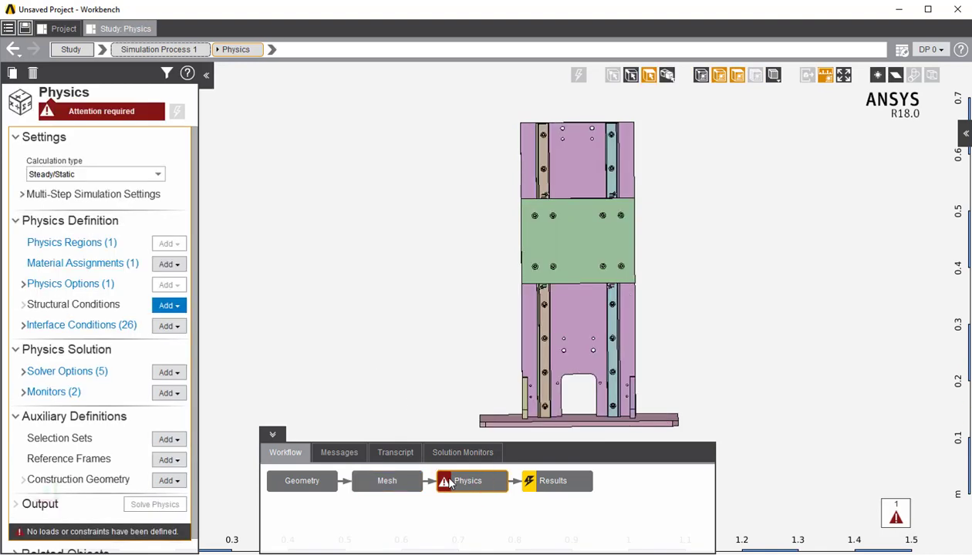
pyautogui.click(132, 263)
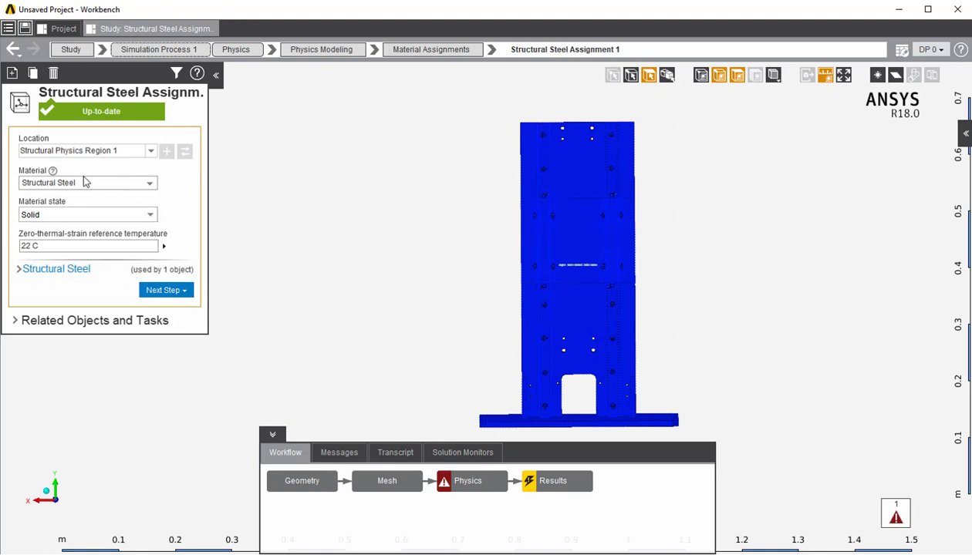
pyautogui.click(667, 75)
pyautogui.moveTo(390, 239)
pyautogui.mouseDown(button='middle')
pyautogui.moveTo(518, 241)
pyautogui.moveTo(571, 166)
pyautogui.moveTo(568, 177)
pyautogui.mouseUp(button='middle')
pyautogui.click(569, 178)
pyautogui.moveTo(510, 203); pyautogui.dragTo(609, 226, button='middle')
pyautogui.moveTo(591, 266); pyautogui.dragTo(68, 301, button='middle')
pyautogui.click(611, 255)
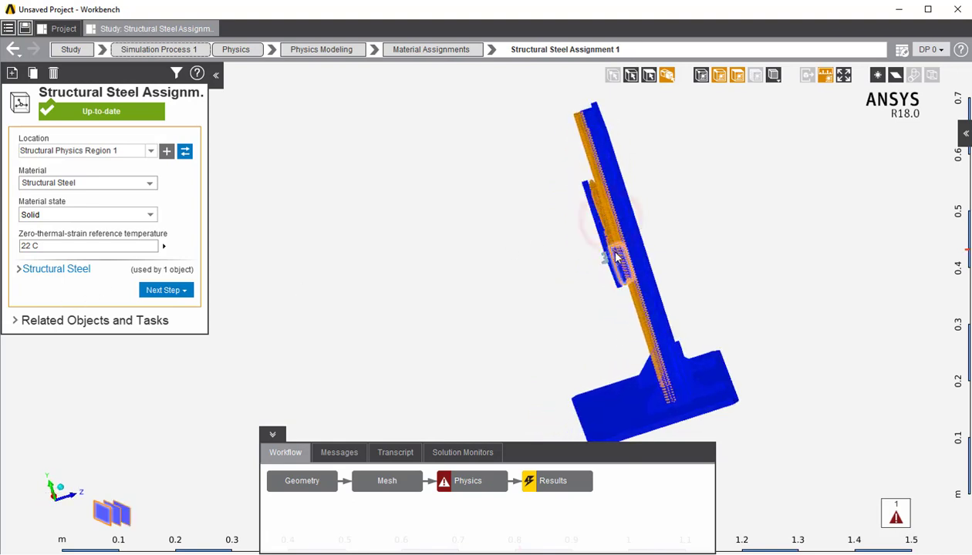
pyautogui.moveTo(487, 253); pyautogui.dragTo(698, 196, button='middle')
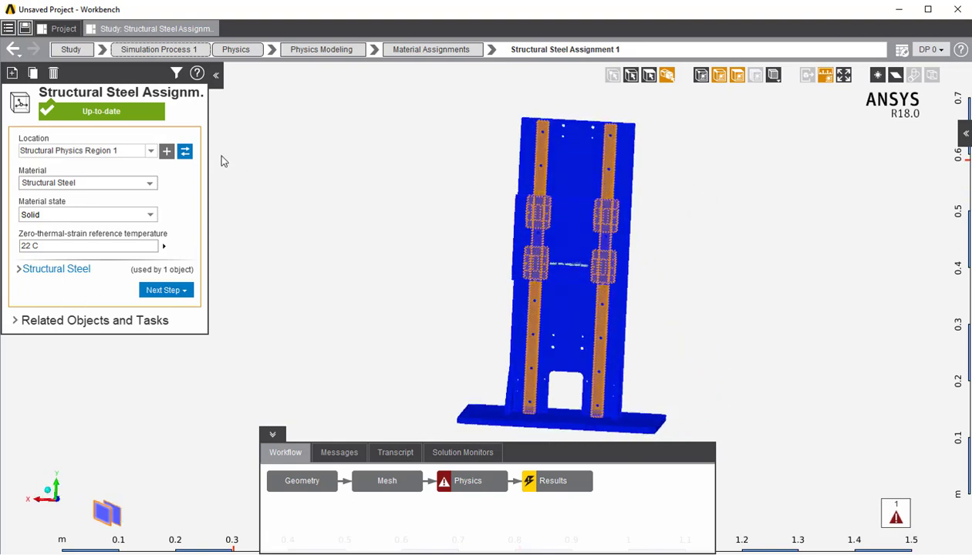
pyautogui.click(185, 152)
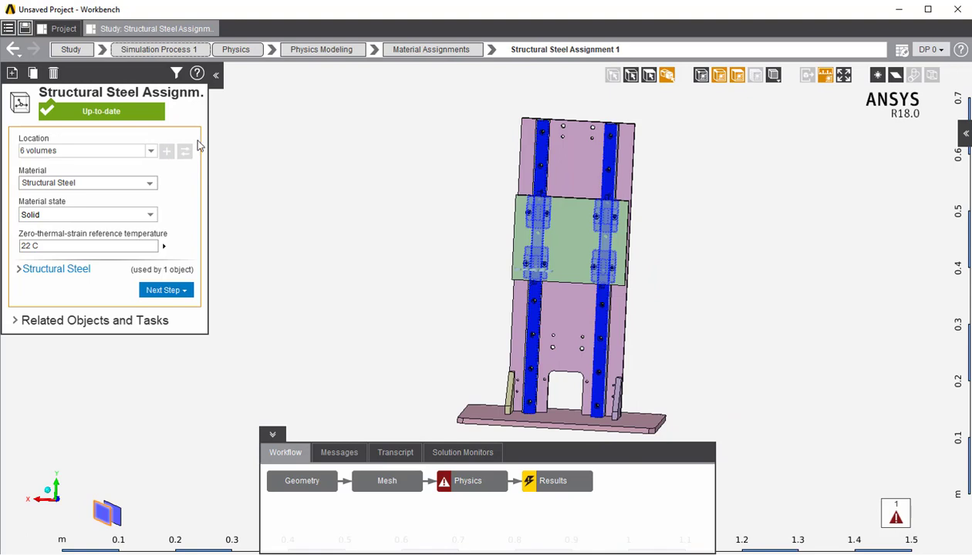
pyautogui.click(14, 49)
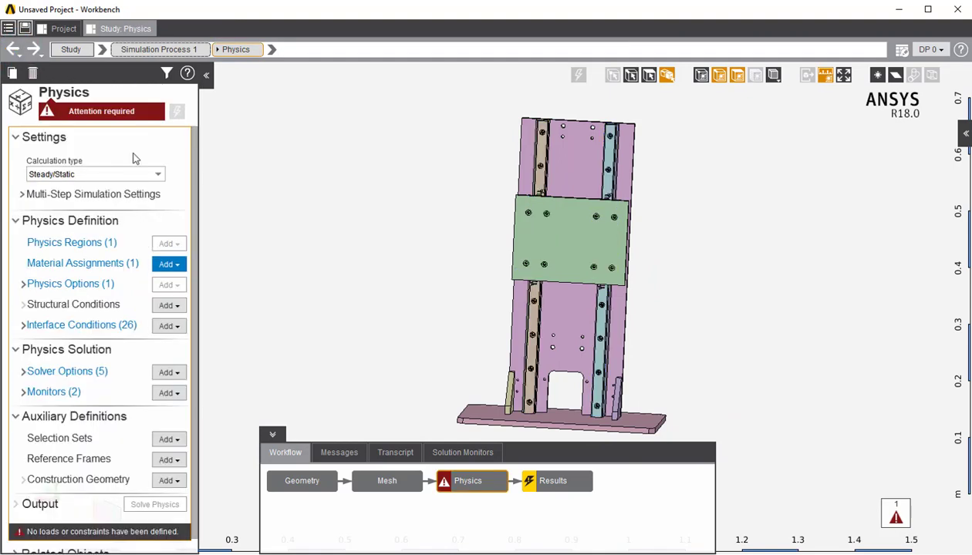
# Add a new material assignment using Aluminum Alloy from the Material Samples library.
pyautogui.click(168, 265)
pyautogui.moveTo(186, 287)
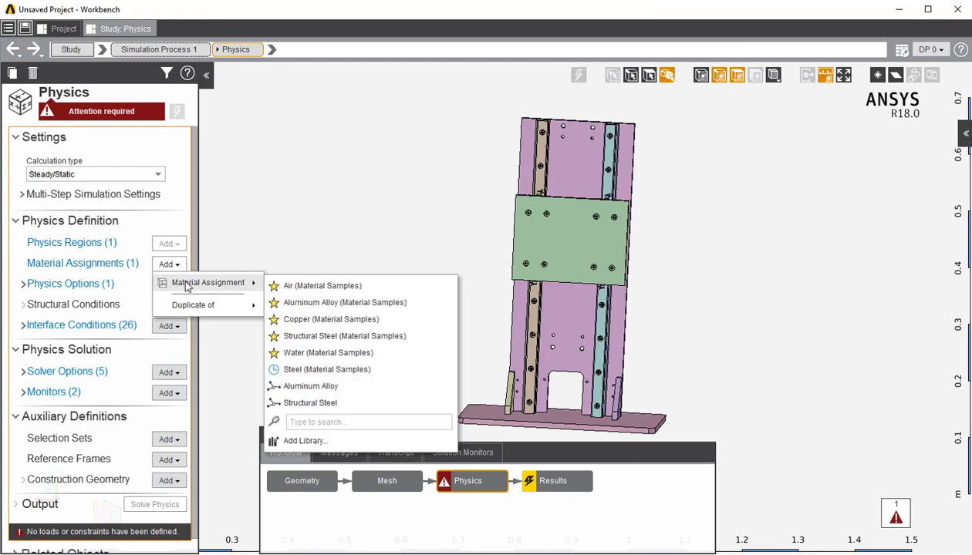
pyautogui.click(357, 304)
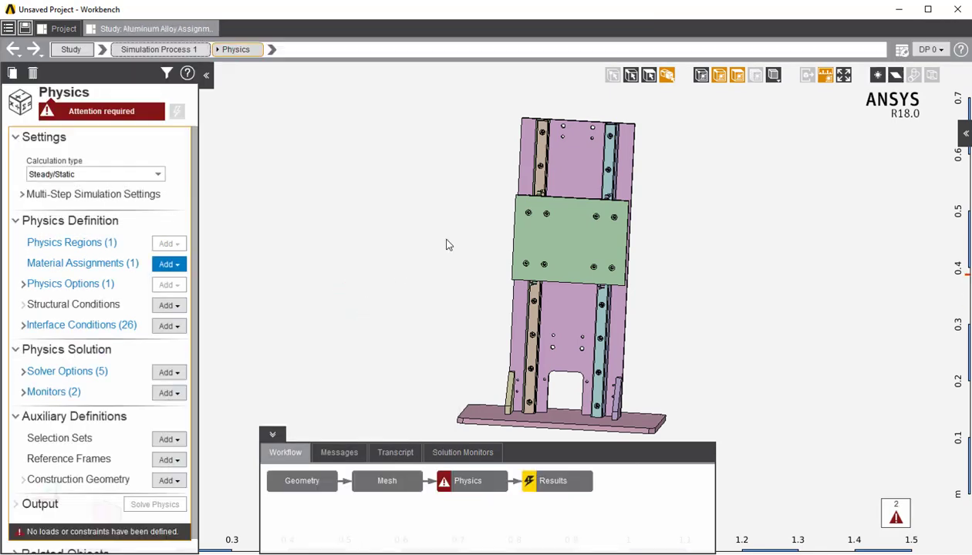
# Assign the Aluminum Alloy to the nine plate and support bodies, leaving out the rails and bearing blocks.
pyautogui.moveTo(395, 206); pyautogui.dragTo(446, 202, button='middle')
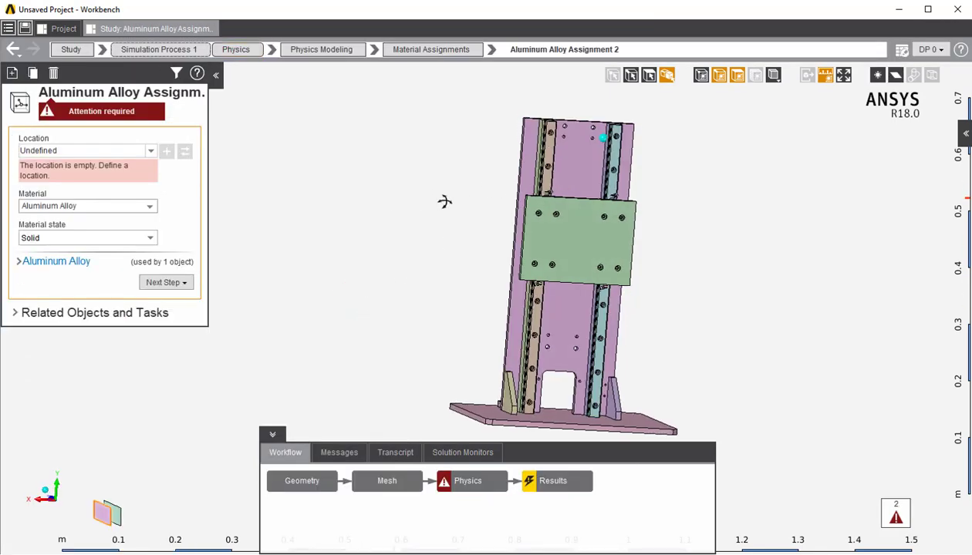
pyautogui.click(528, 156)
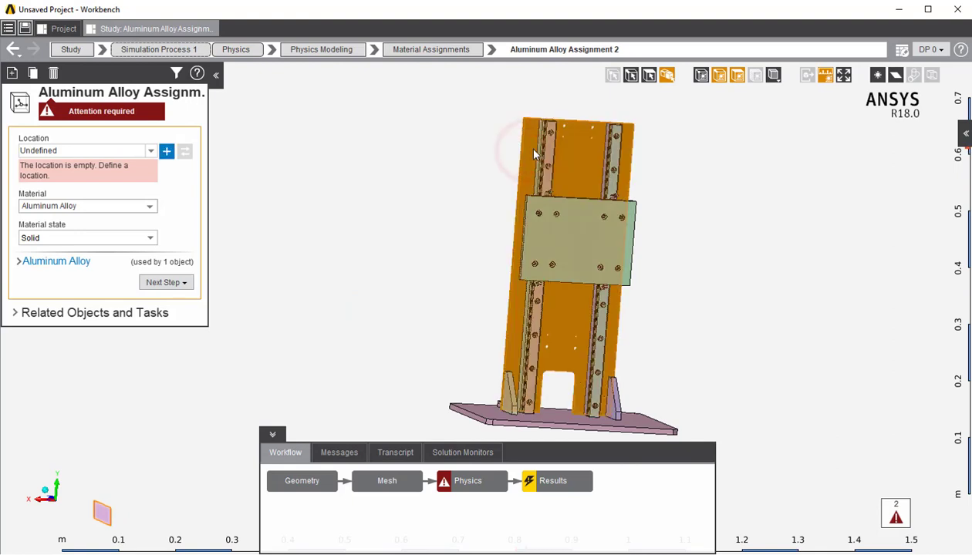
pyautogui.keyDown('ctrl'); pyautogui.click(605, 150); pyautogui.keyUp('ctrl')
pyautogui.keyDown('ctrl'); pyautogui.click(593, 223); pyautogui.keyUp('ctrl')
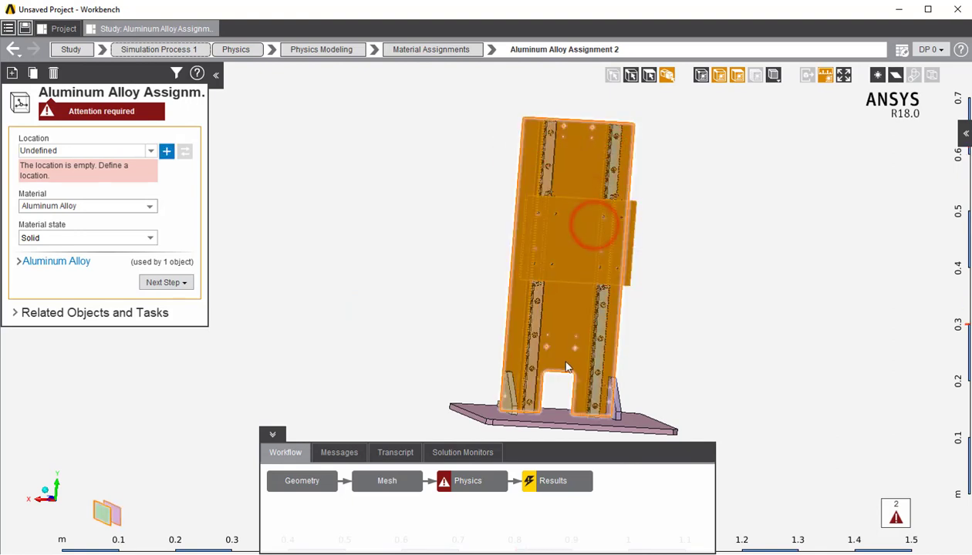
pyautogui.keyDown('ctrl'); pyautogui.click(510, 400); pyautogui.keyUp('ctrl')
pyautogui.keyDown('ctrl'); pyautogui.click(495, 421); pyautogui.keyUp('ctrl')
pyautogui.moveTo(471, 326); pyautogui.dragTo(540, 328, button='middle')
pyautogui.keyDown('ctrl'); pyautogui.click(496, 402); pyautogui.keyUp('ctrl')
pyautogui.moveTo(466, 352); pyautogui.dragTo(850, 325, button='middle')
pyautogui.keyDown('ctrl'); pyautogui.click(657, 403); pyautogui.keyUp('ctrl')
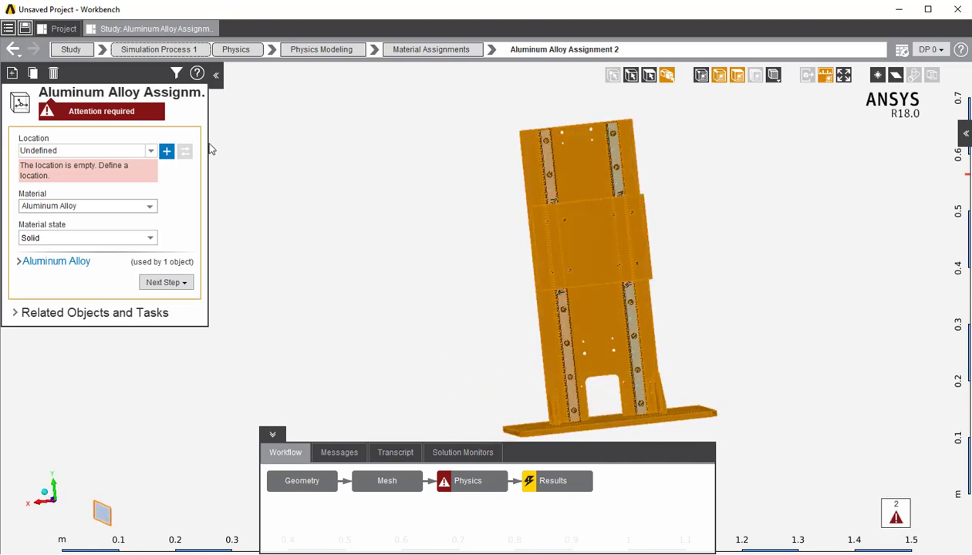
pyautogui.click(167, 151)
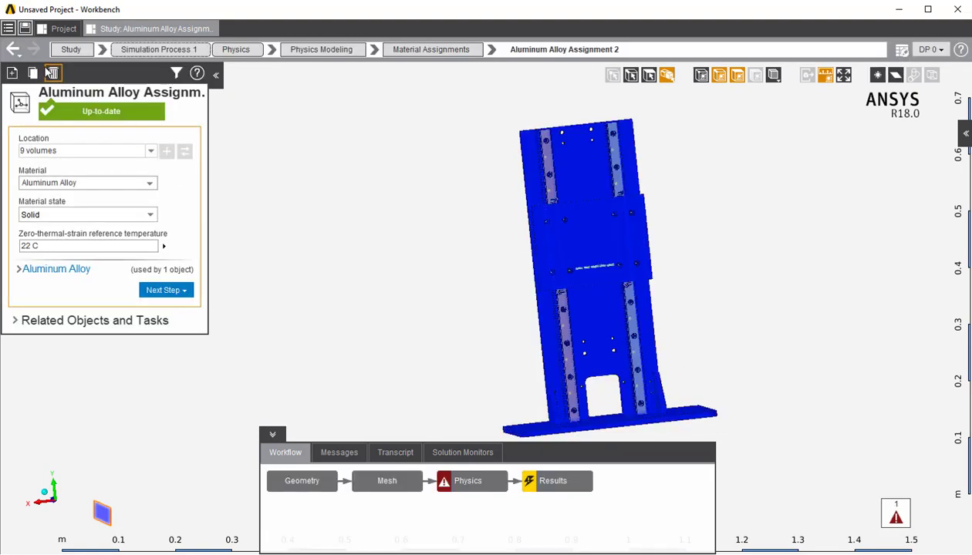
pyautogui.click(14, 49)
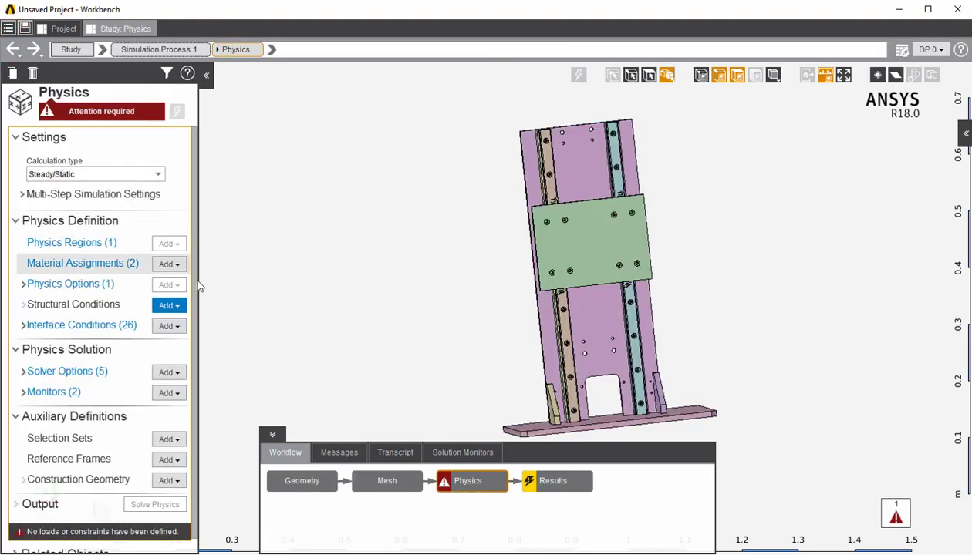
# Add a fixed support on the underside face of the base plate.
pyautogui.click(177, 306)
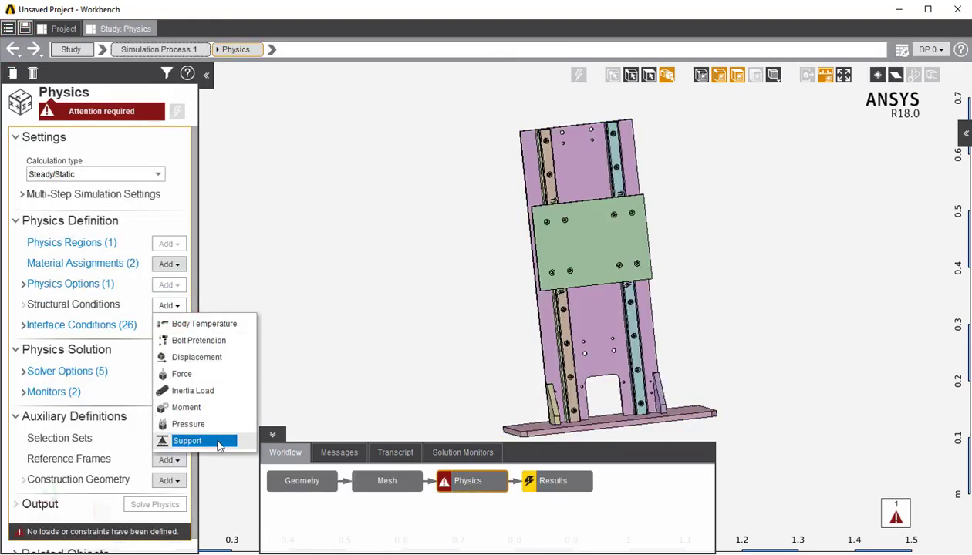
pyautogui.click(216, 443)
pyautogui.moveTo(408, 377); pyautogui.dragTo(311, 280, button='middle')
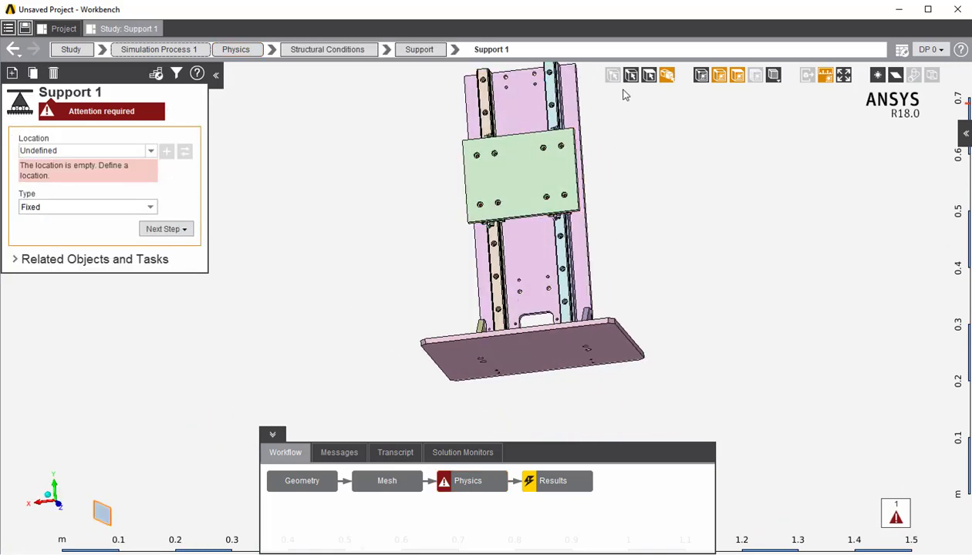
pyautogui.click(650, 77)
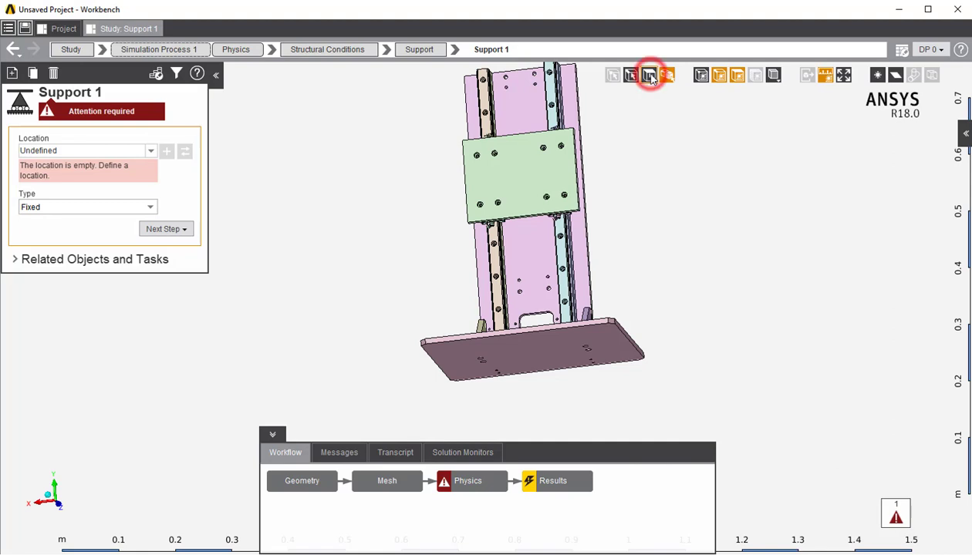
pyautogui.click(538, 352)
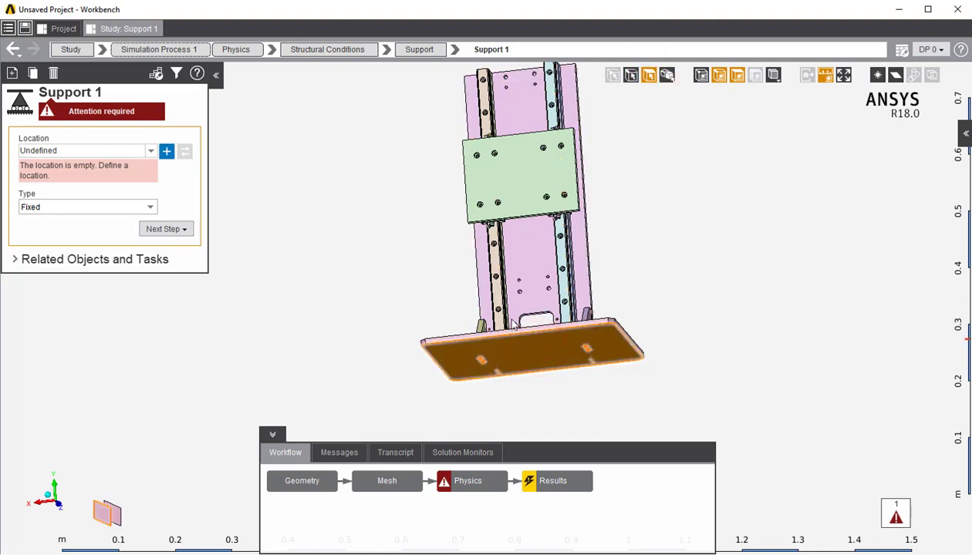
pyautogui.click(168, 151)
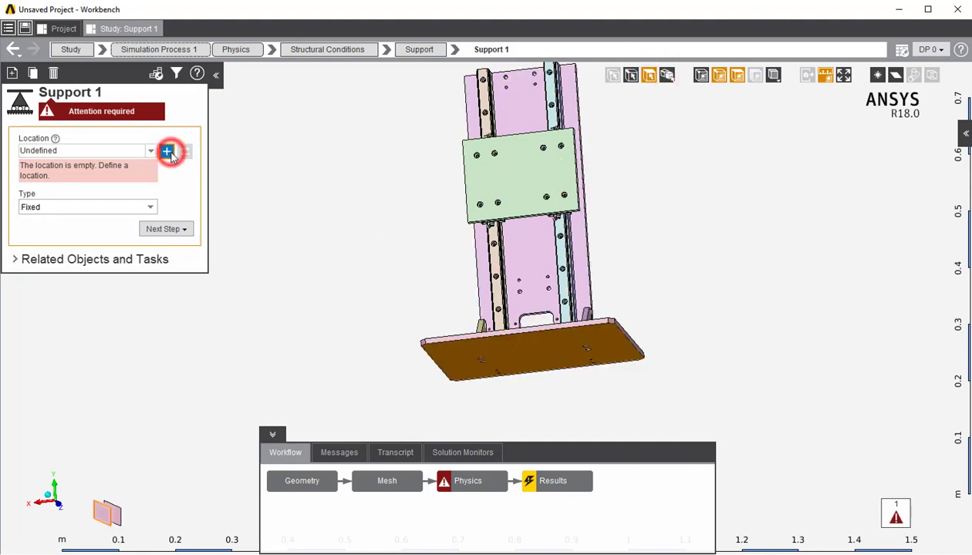
pyautogui.click(14, 50)
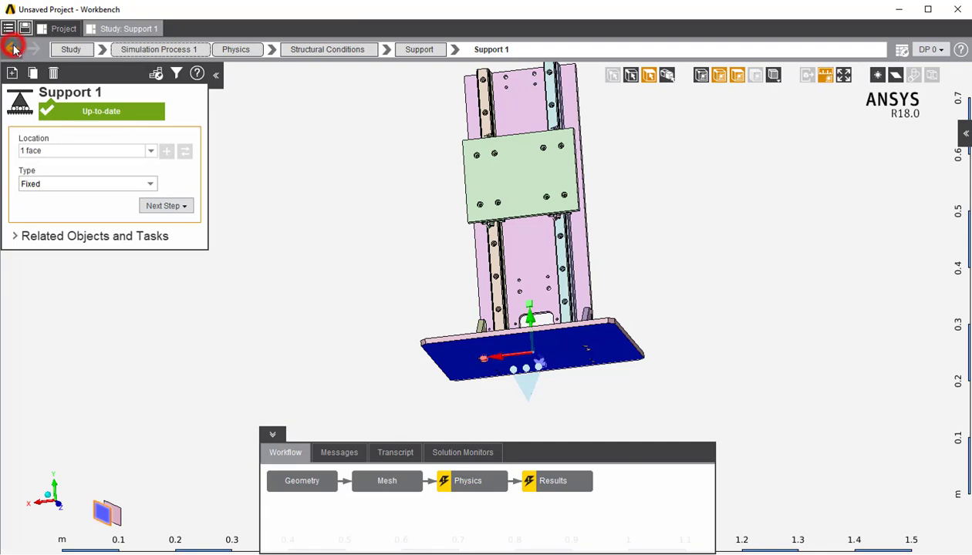
# Add an acceleration inertia load to the whole assembly with a Y component of -9.81 m s^-2.
pyautogui.click(167, 306)
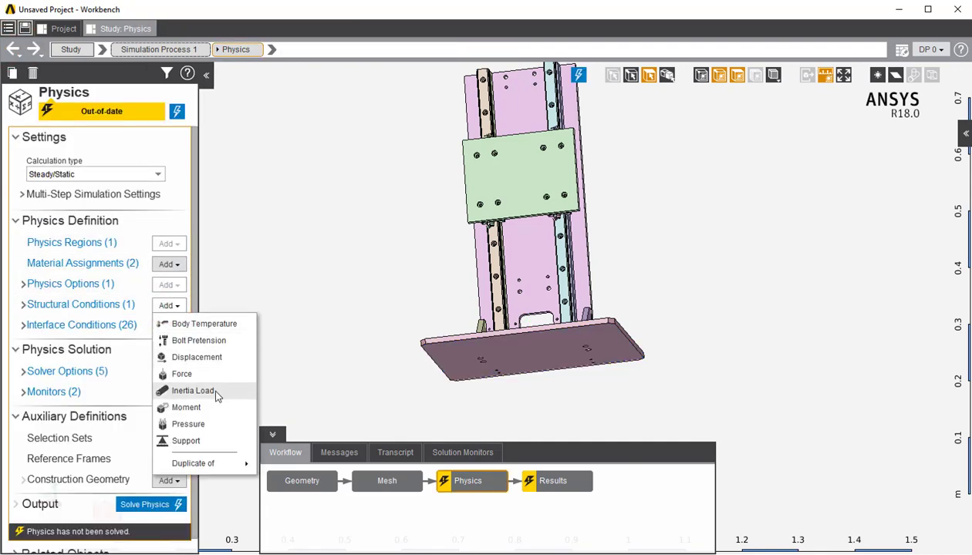
pyautogui.click(193, 391)
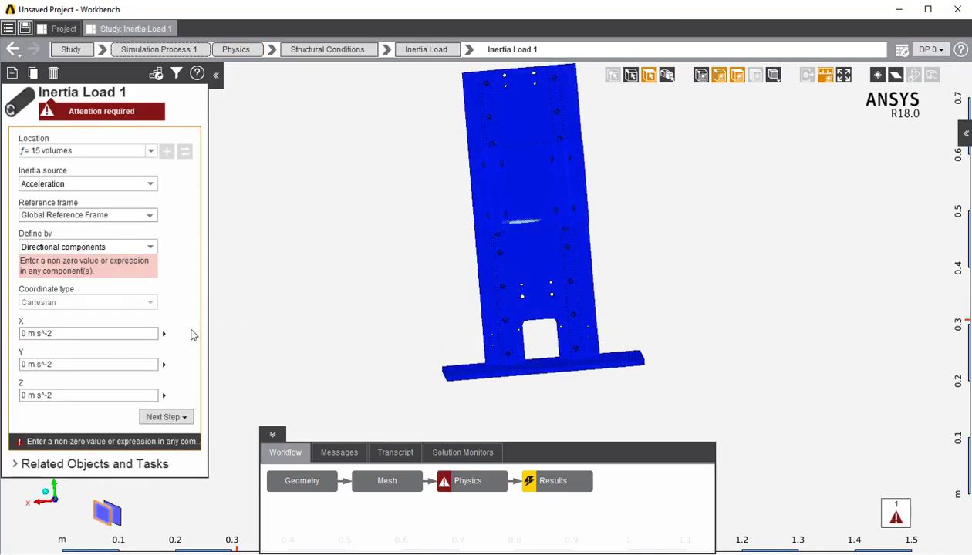
pyautogui.click(117, 364)
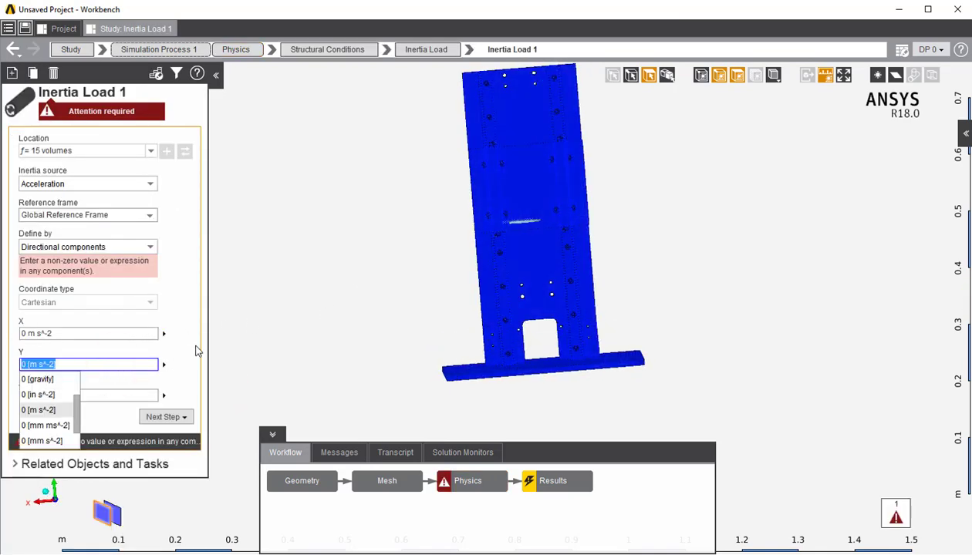
pyautogui.write('-9.81')
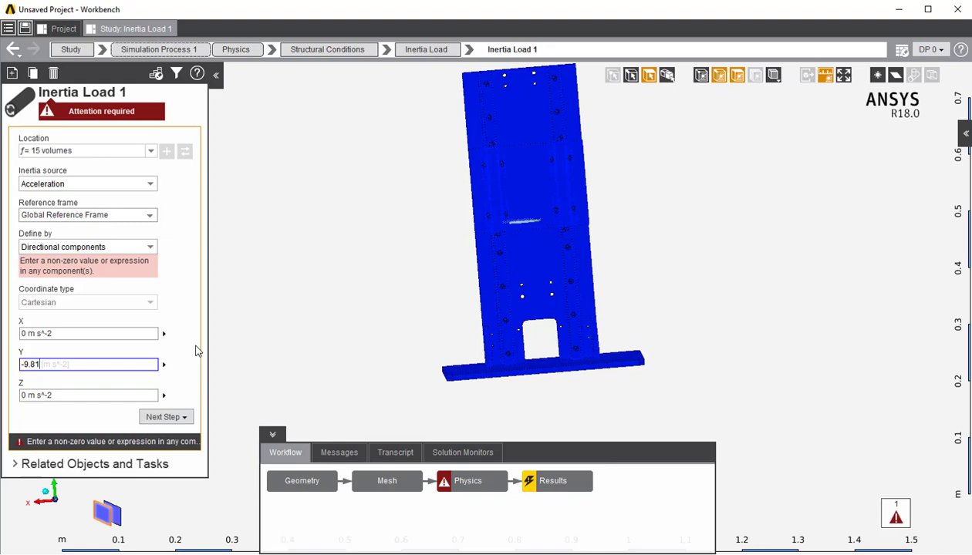
pyautogui.press('Return')
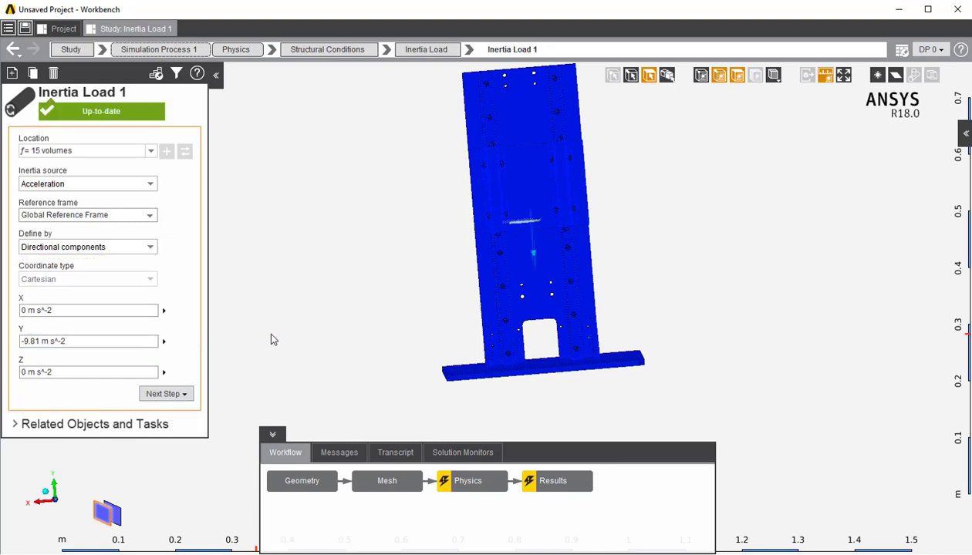
pyautogui.click(13, 49)
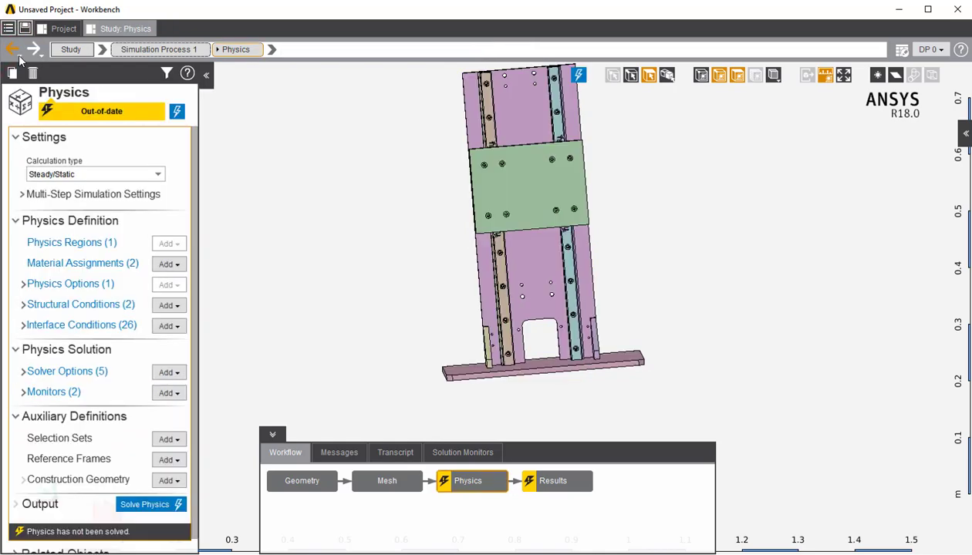
# Add a moment load on the front face of the carriage plate.
pyautogui.click(169, 307)
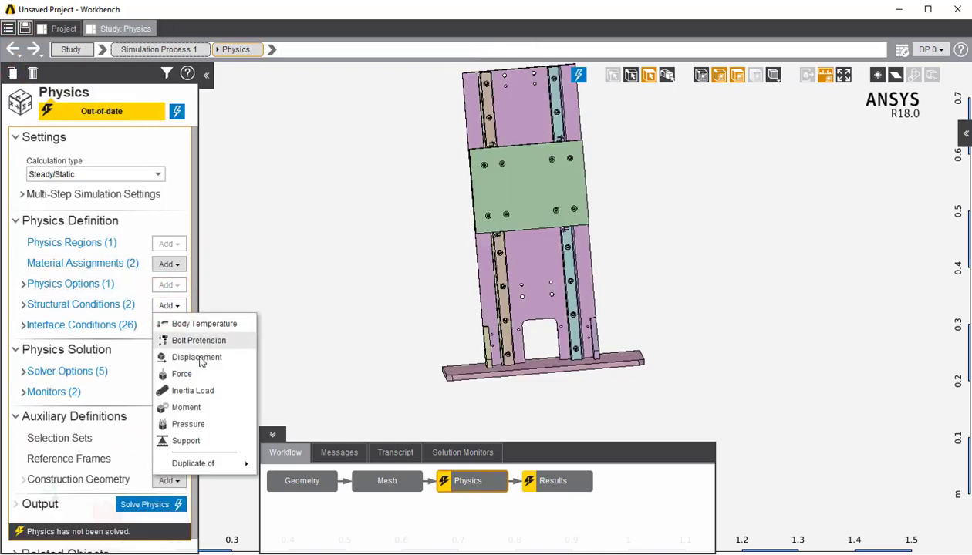
pyautogui.click(231, 407)
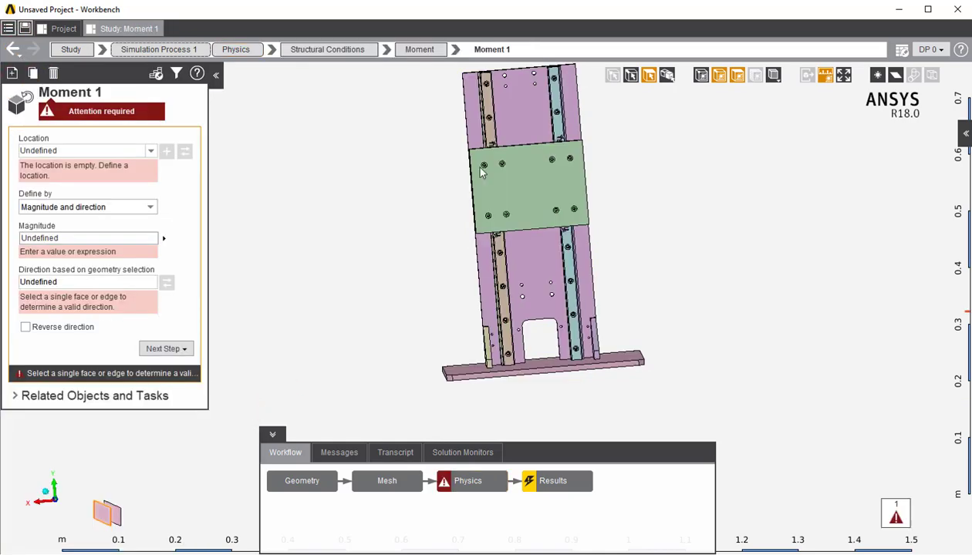
pyautogui.click(538, 185)
pyautogui.click(167, 151)
# Define the moment by directional components and set its X component to -9.81 N m.
pyautogui.click(134, 186)
pyautogui.click(133, 200)
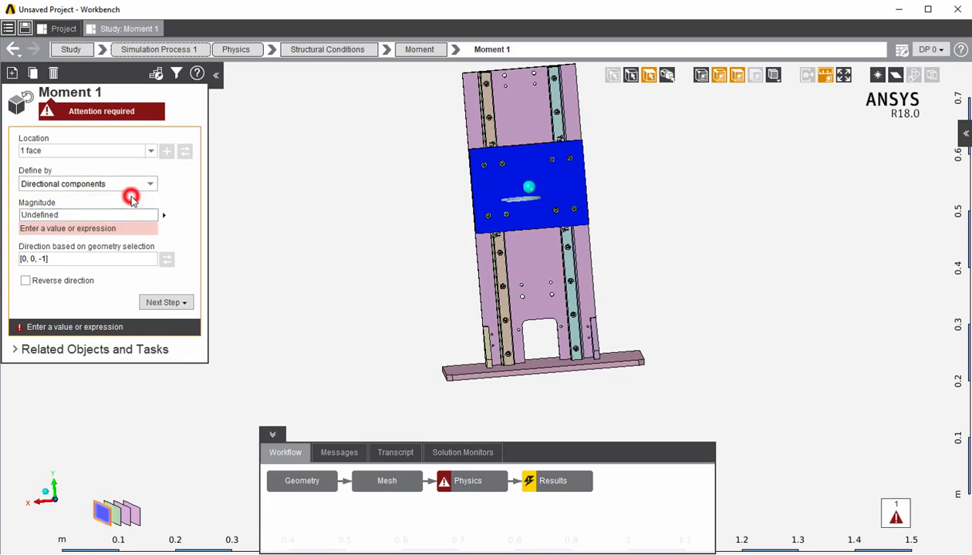
pyautogui.click(67, 306)
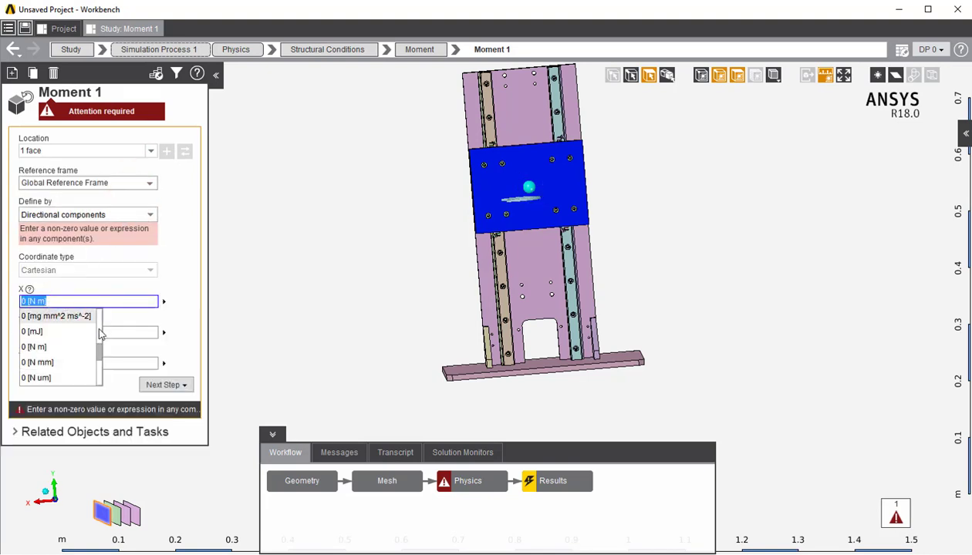
pyautogui.write('-9.81')
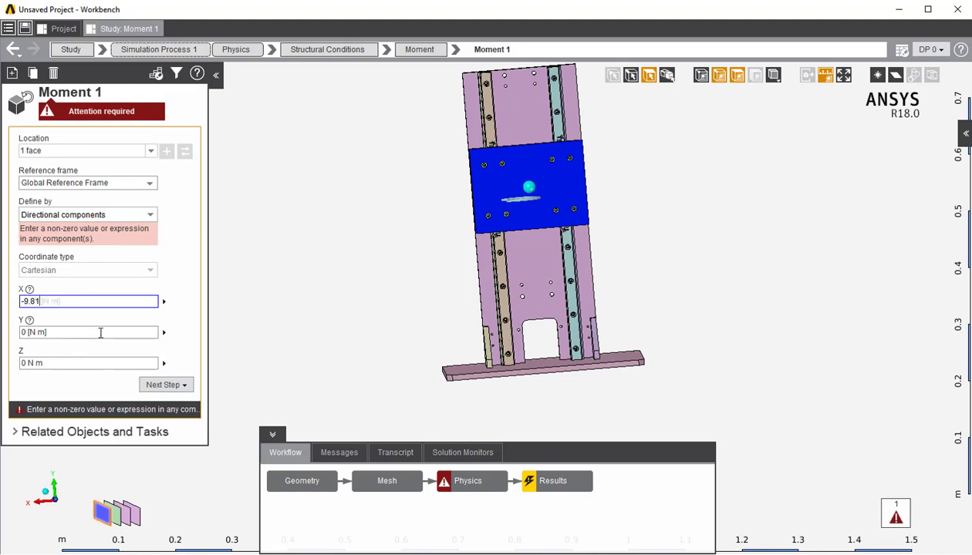
pyautogui.press('Return')
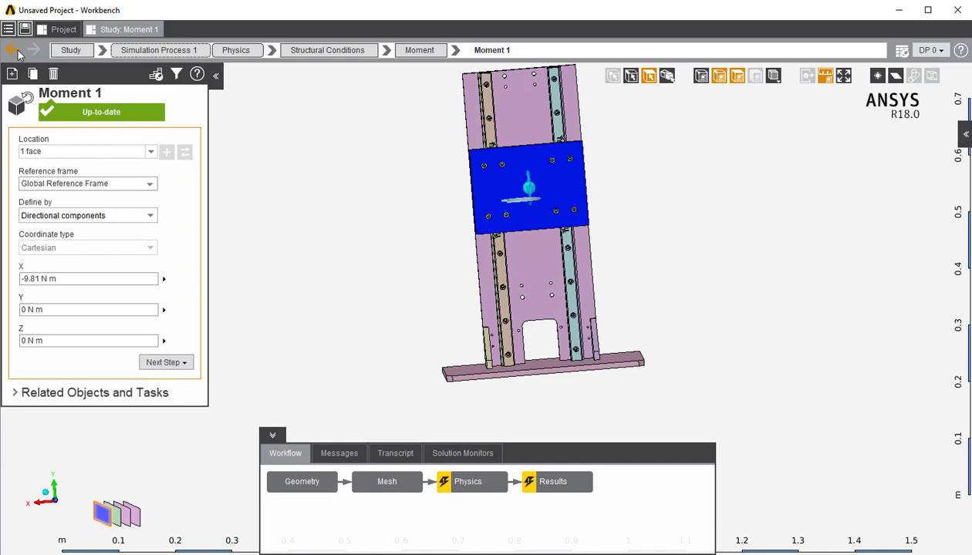
# Return to the Physics task and solve it.
pyautogui.click(16, 50)
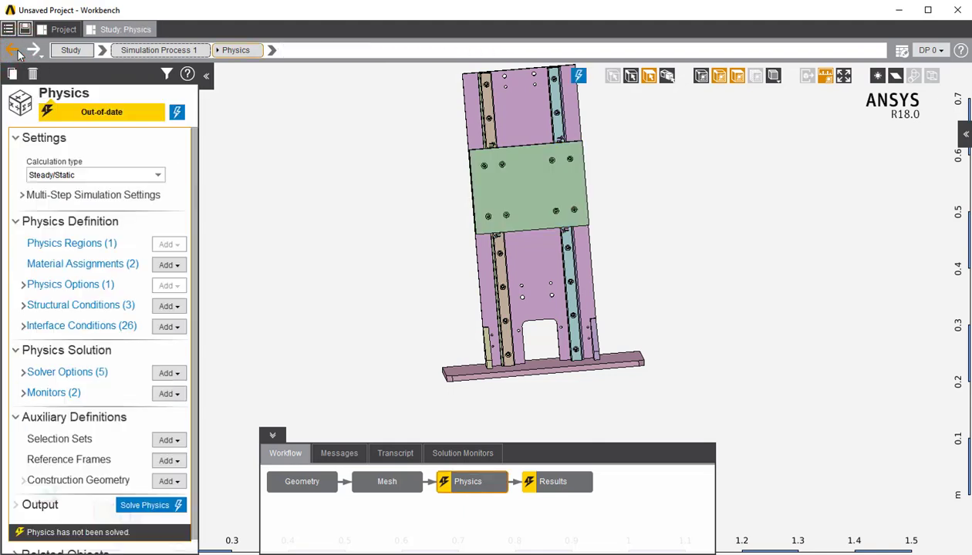
pyautogui.click(178, 505)
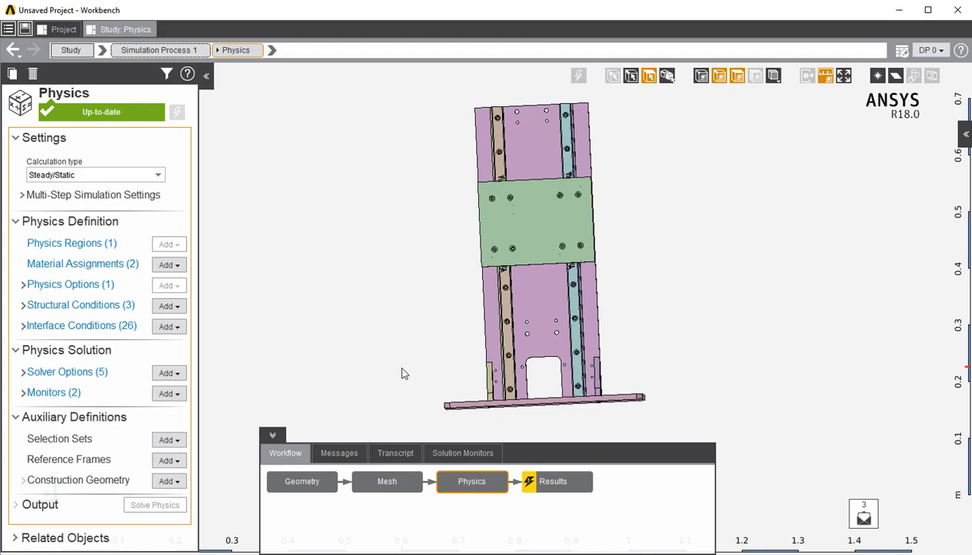
# Add an equivalent stress contour on all volumes to the Results task.
pyautogui.click(528, 480)
pyautogui.rightClick(385, 303)
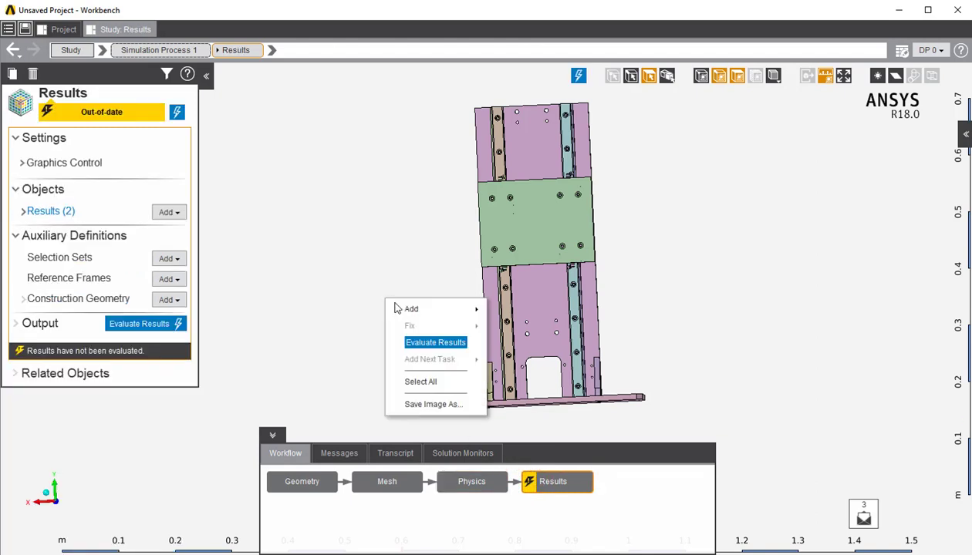
pyautogui.moveTo(409, 308)
pyautogui.moveTo(509, 313)
pyautogui.click(623, 332)
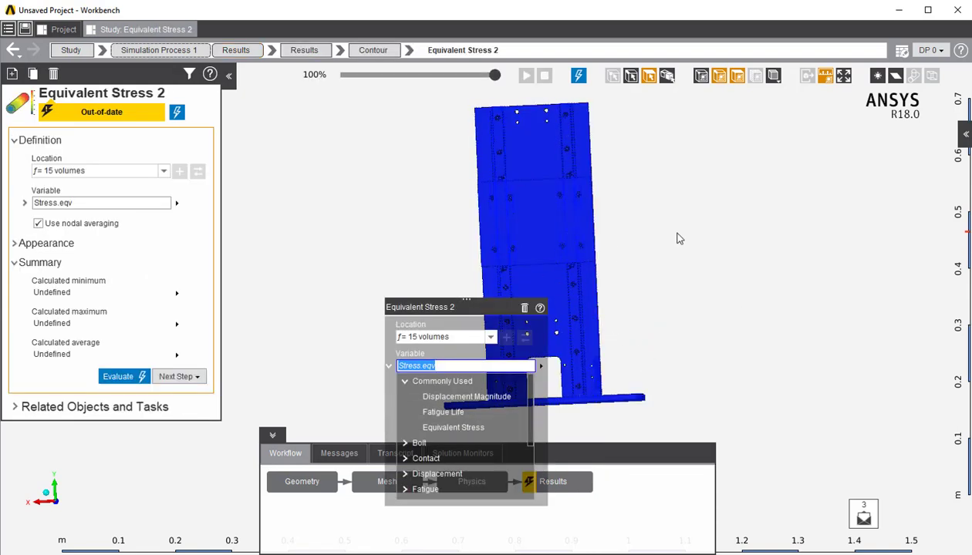
# Switch to volume selection and select the bearing blocks behind the carriage plate.
pyautogui.click(668, 79)
pyautogui.moveTo(696, 160); pyautogui.dragTo(531, 213, button='middle')
pyautogui.click(495, 206)
pyautogui.moveTo(500, 255); pyautogui.dragTo(315, 230, button='middle')
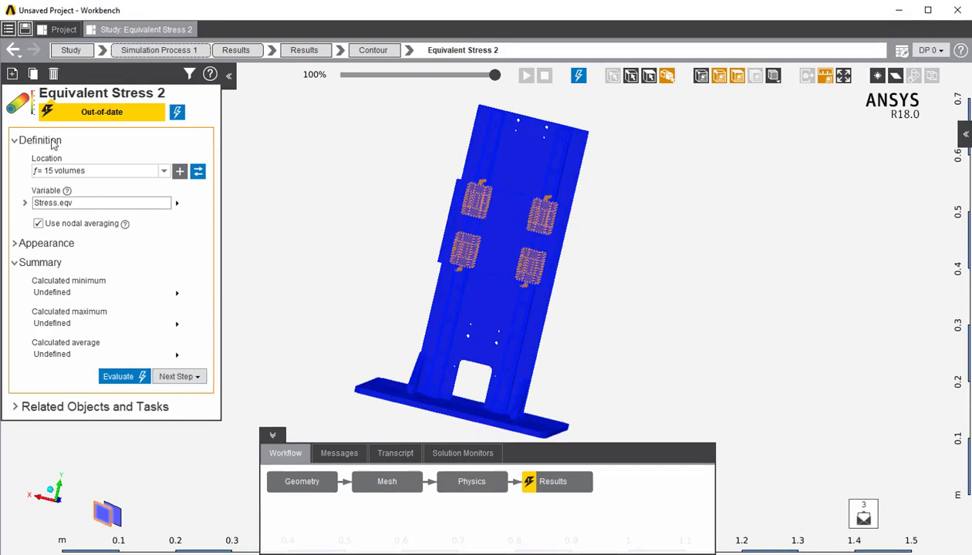
# Return to the Results task and evaluate all its results.
pyautogui.click(14, 50)
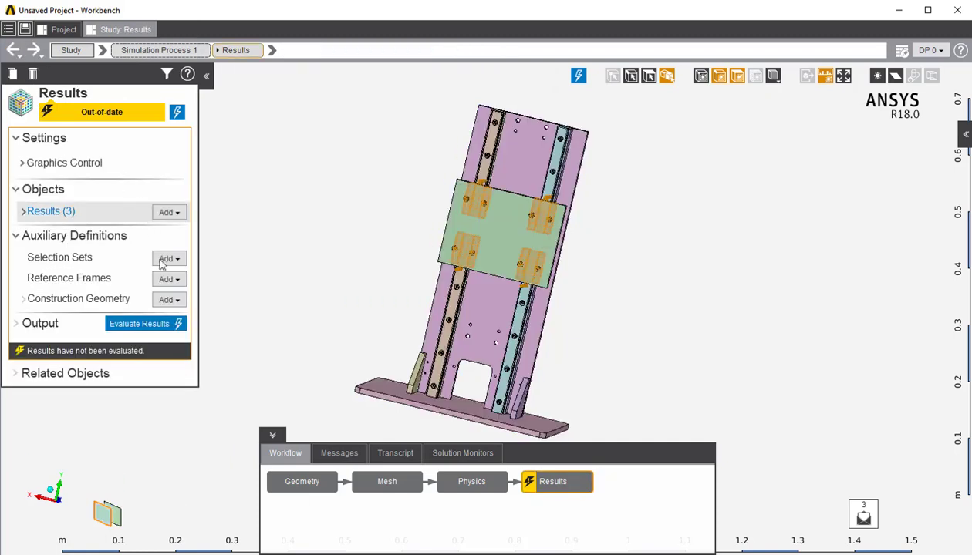
pyautogui.click(158, 325)
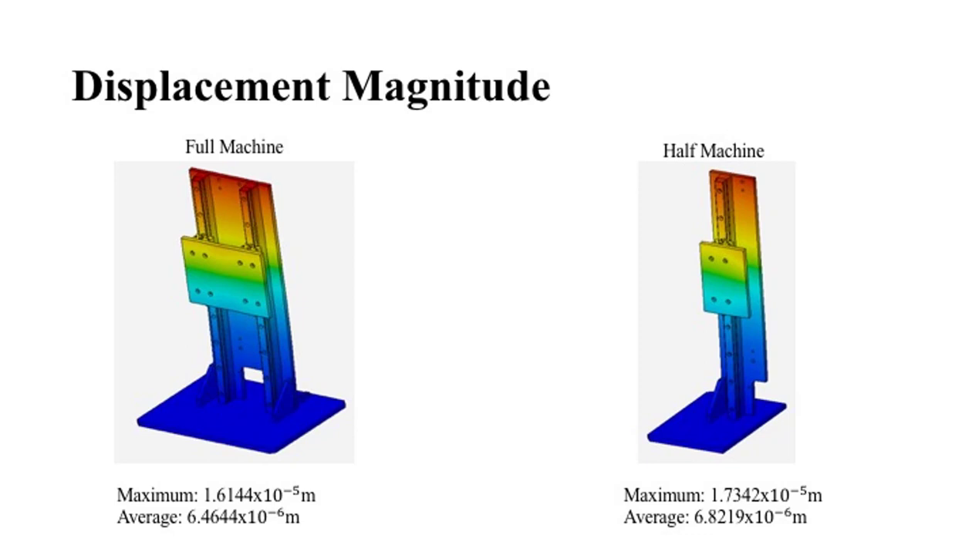
pyautogui.press('Right')
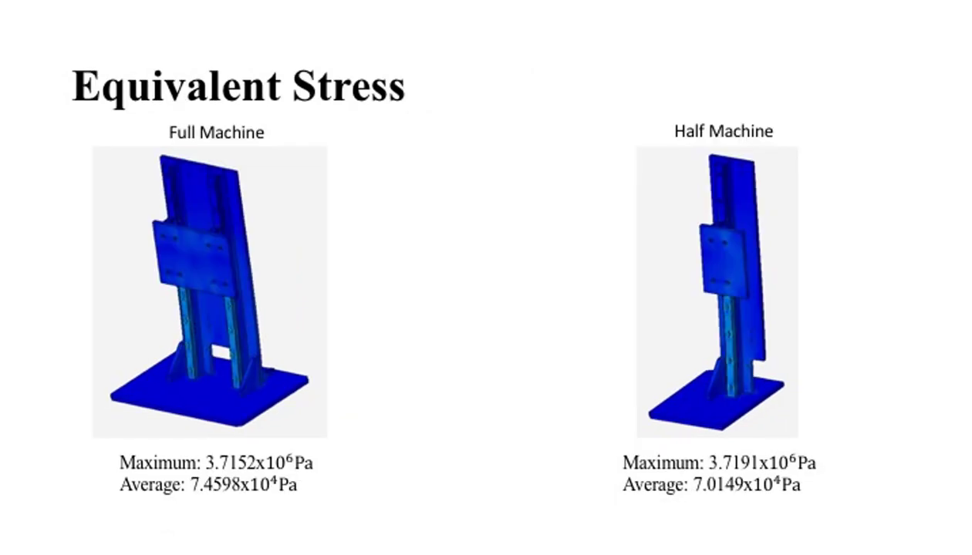